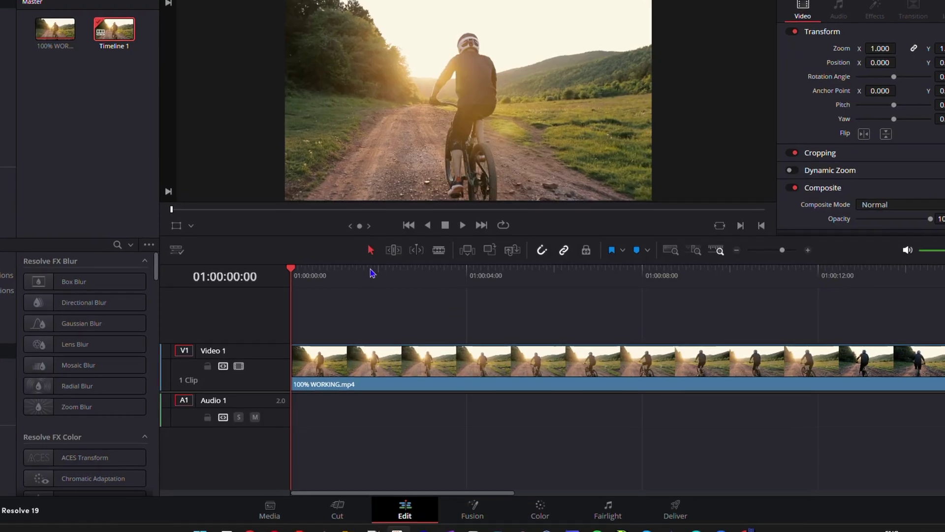
- Preview the opening frames of the bike clip and return the playhead to the start of the timeline
click(463, 225)
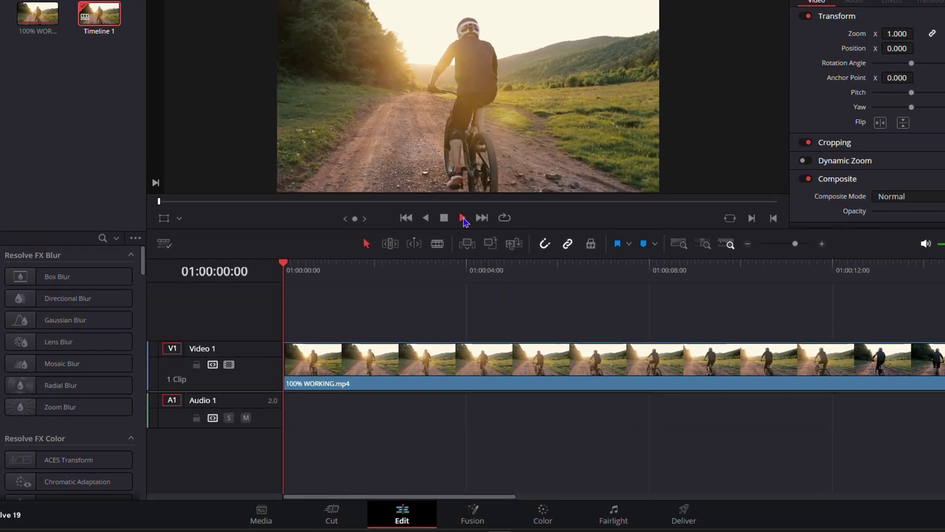
click(447, 221)
click(292, 275)
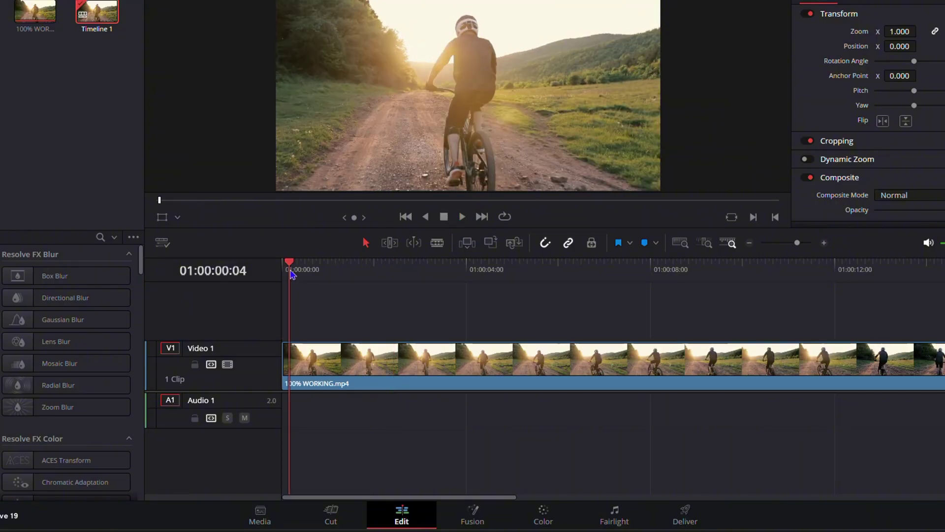
key(Home)
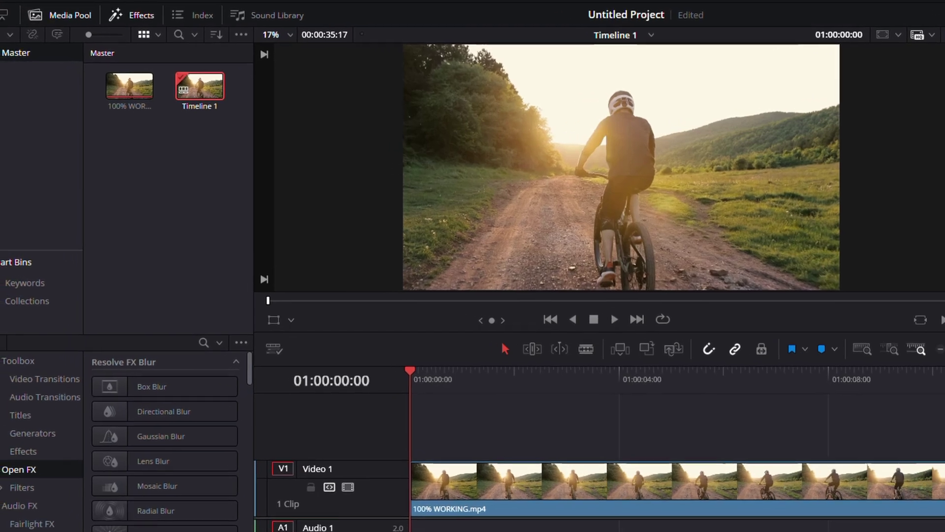
- Display the Titles category of the effects library and preview its basic title presets, such as Middle Lower Third
click(159, 15)
click(159, 15)
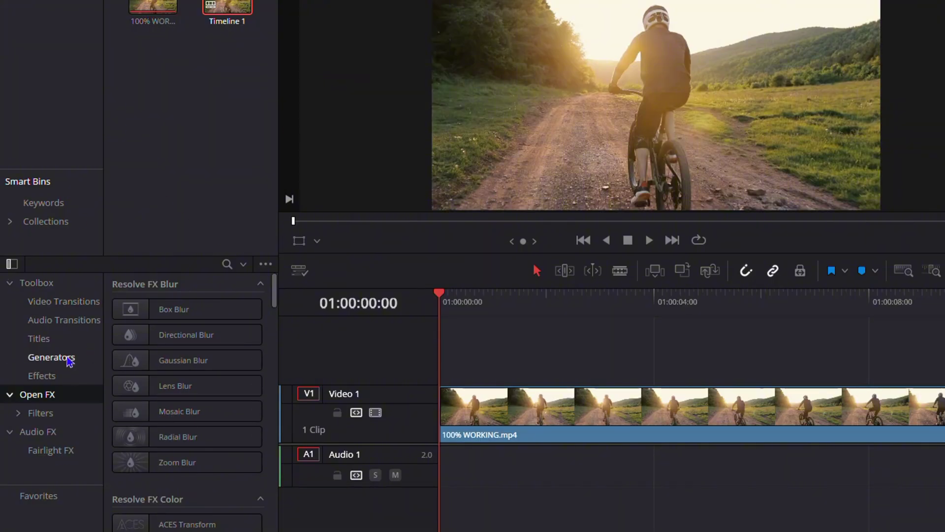
click(41, 344)
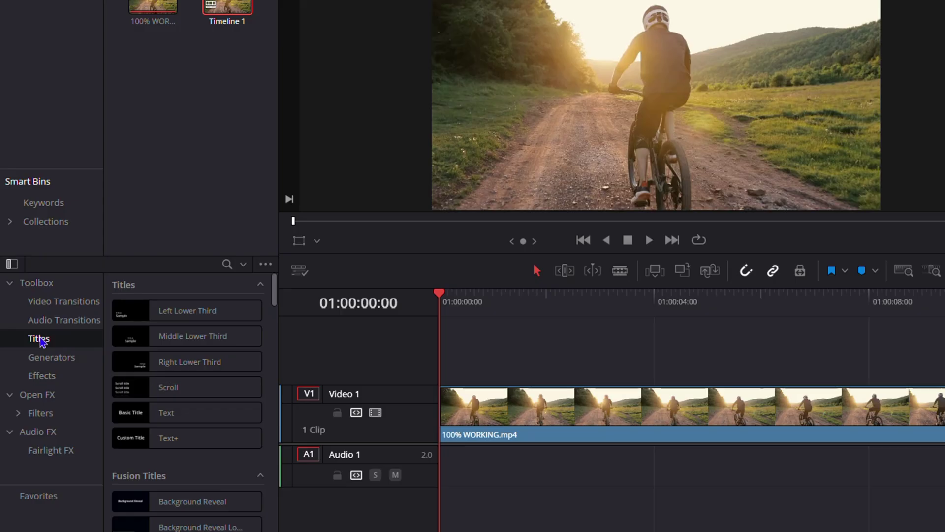
mouse_move(199, 314)
mouse_move(211, 343)
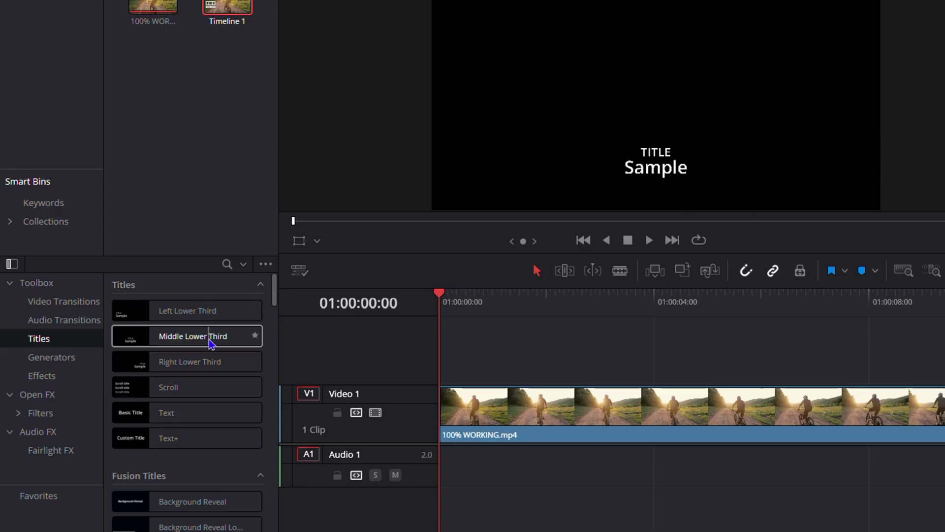
mouse_move(193, 387)
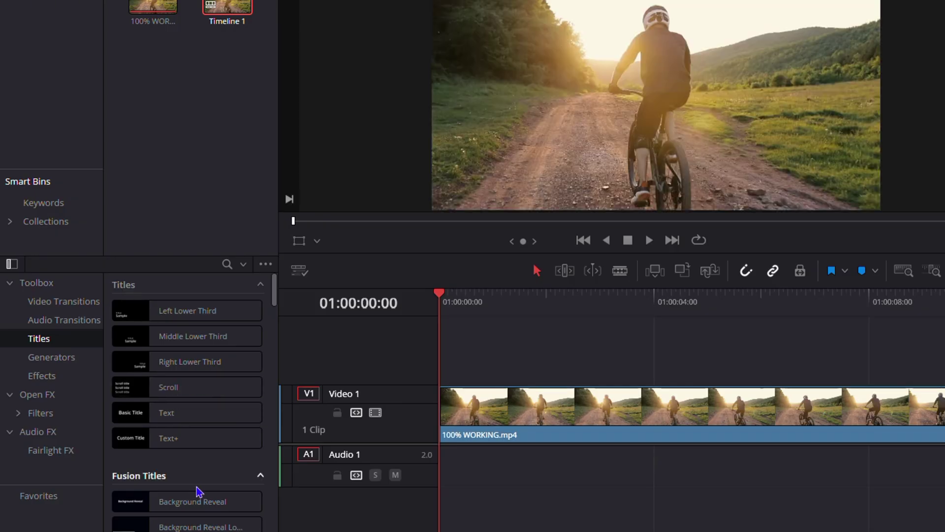
- Place the Clean and Simple Fusion title on top of the bike clip at the start of the timeline
scroll(196, 487, down, 5)
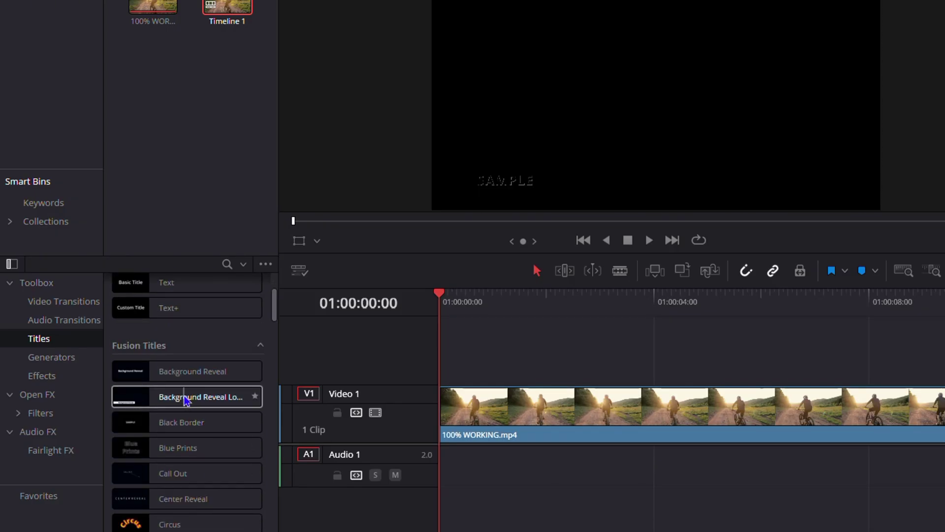
scroll(186, 399, down, 3)
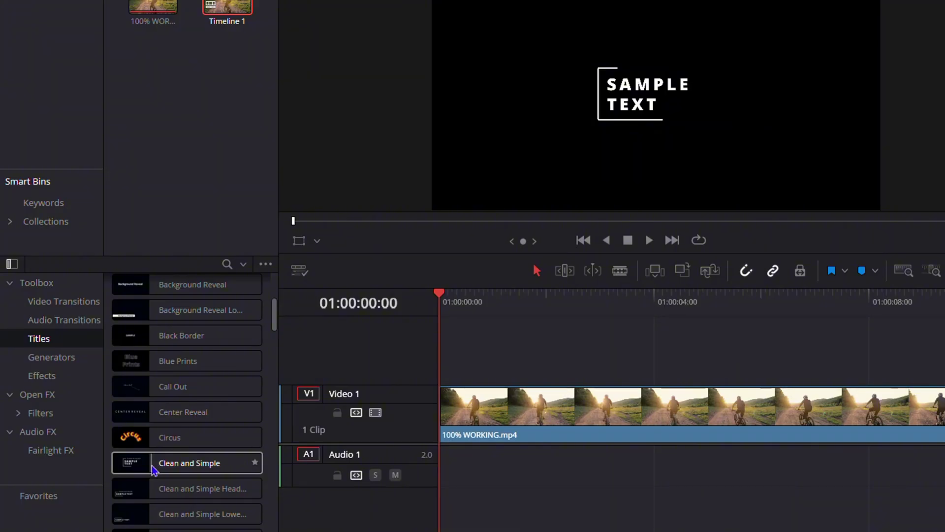
drag(153, 468, 633, 66)
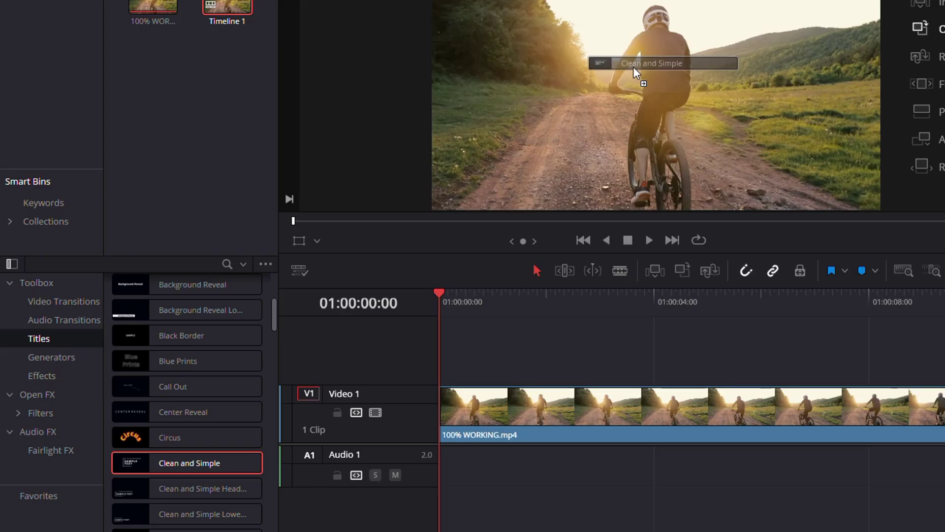
drag(634, 66, 881, 116)
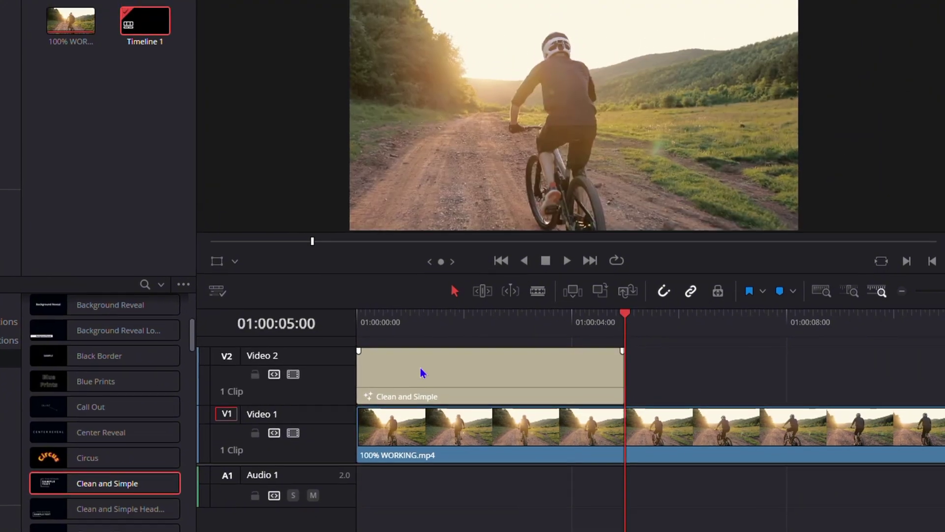
- Park the playhead at 01:00:01:02 over the Clean and Simple title and show that title's properties in the Inspector
click(380, 321)
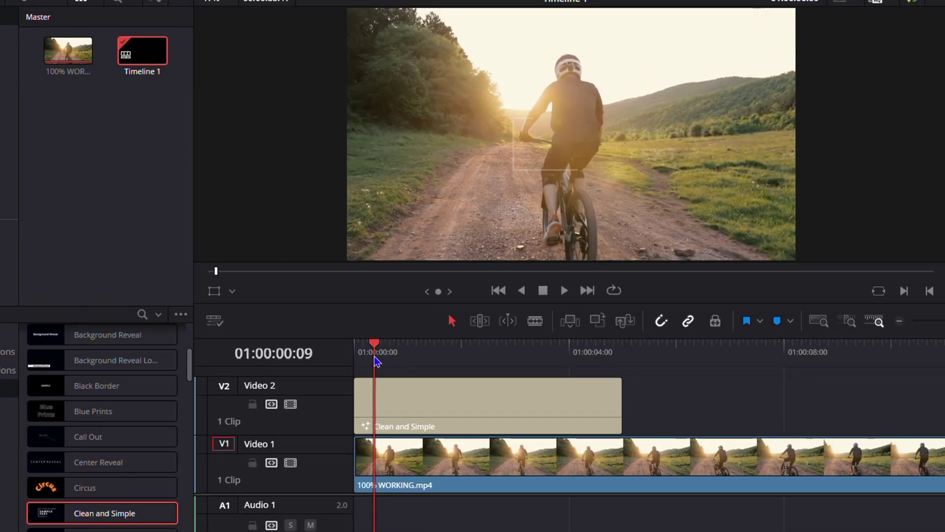
drag(374, 366, 408, 430)
click(471, 466)
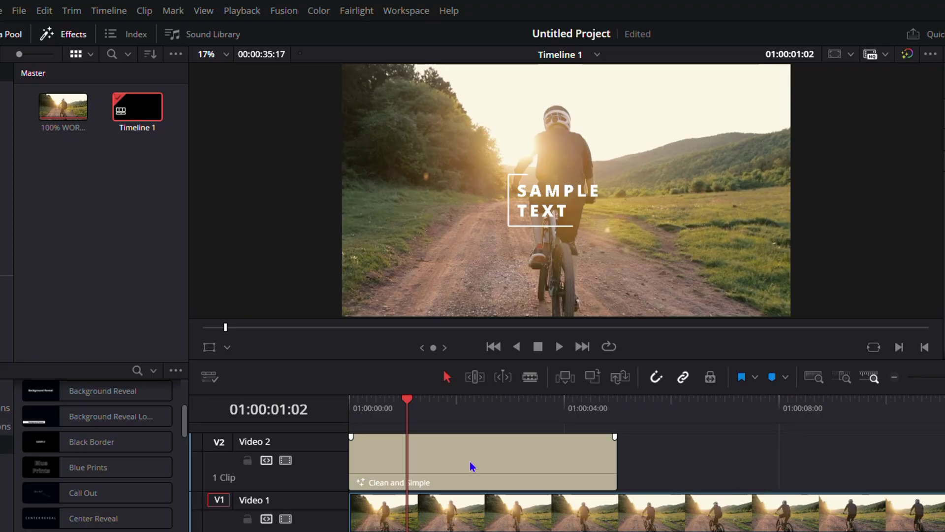
click(498, 463)
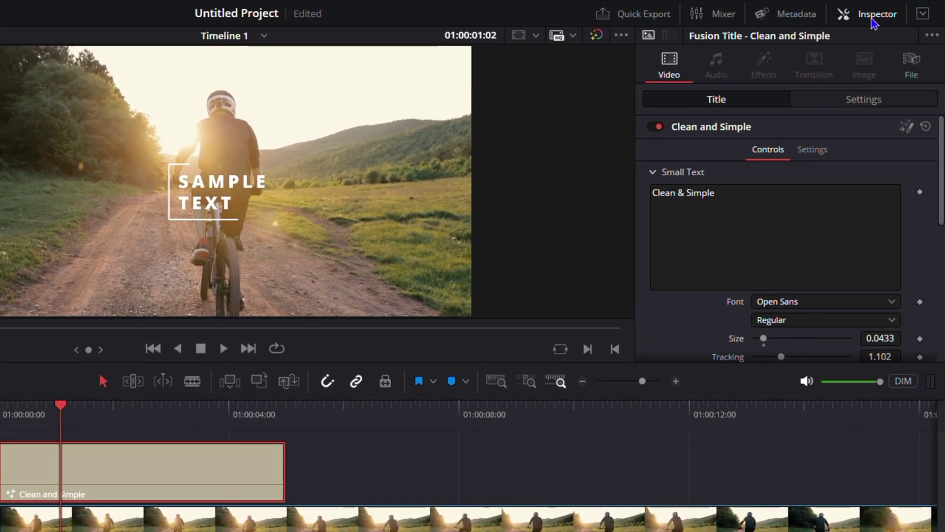
click(874, 19)
click(874, 20)
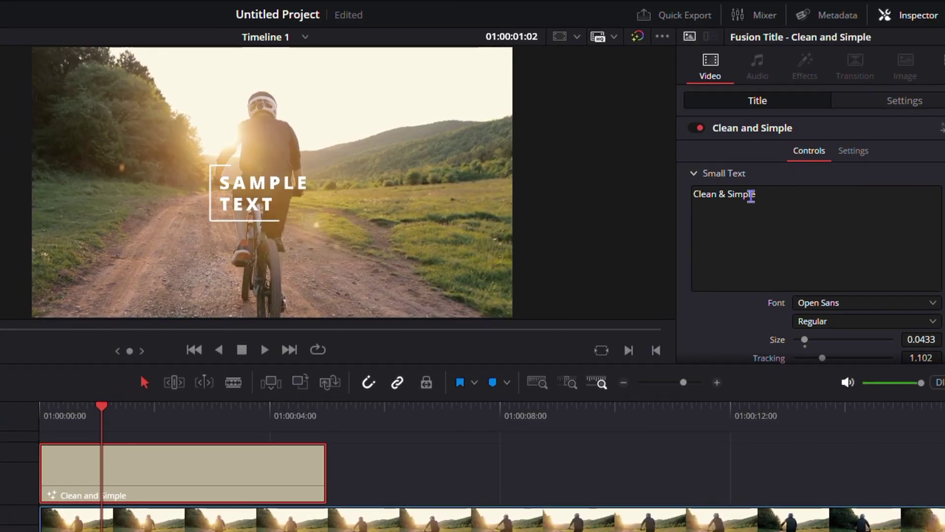
- Replace the title's Small Text with "Riding"
click(747, 199)
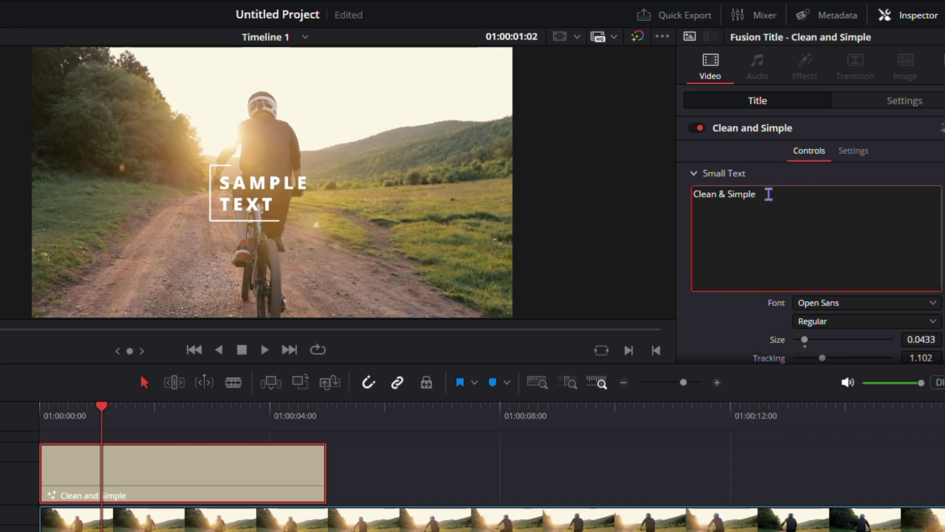
drag(764, 194, 694, 196)
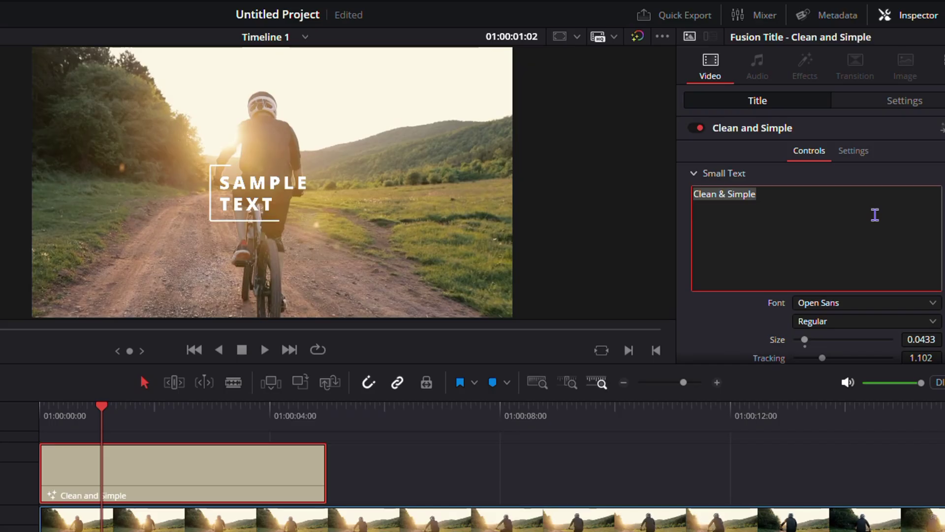
text(Riding)
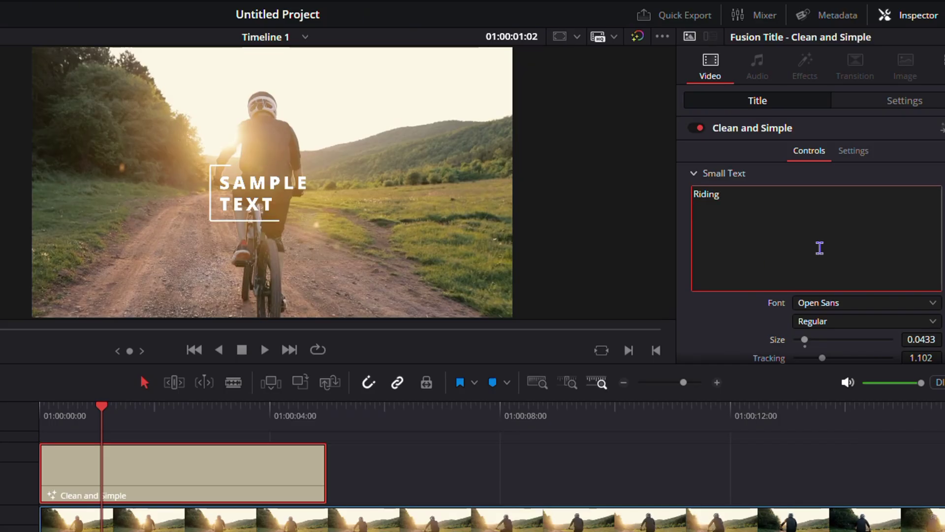
- Set the Small Text font to MS Gothic and keep the Regular style
click(861, 307)
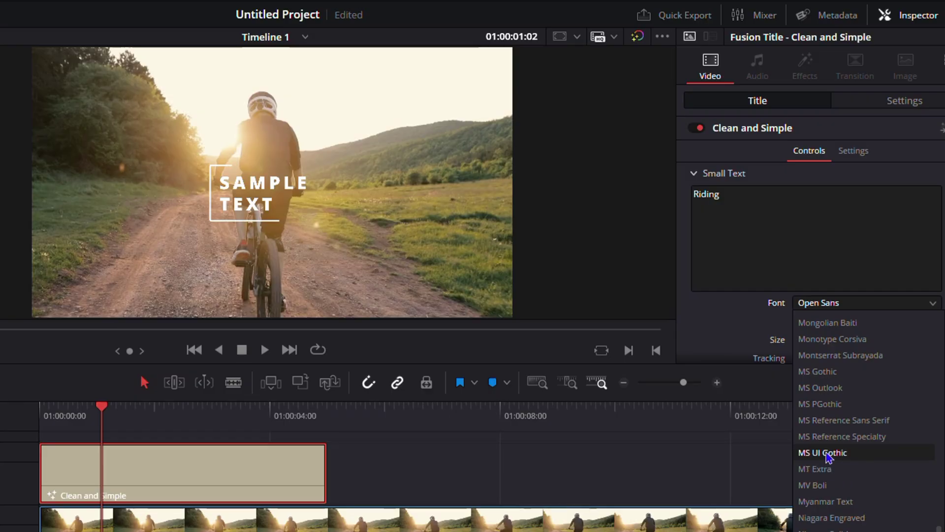
click(817, 373)
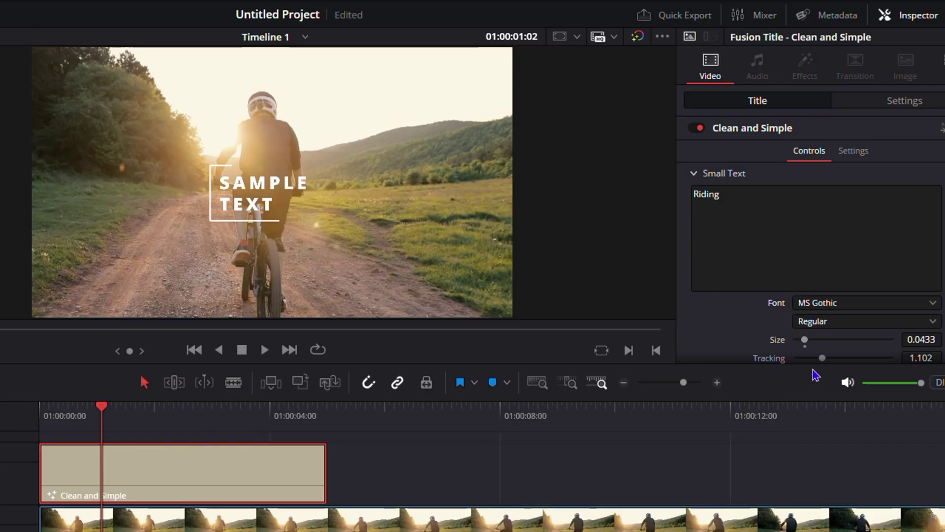
scroll(833, 262, down, 2)
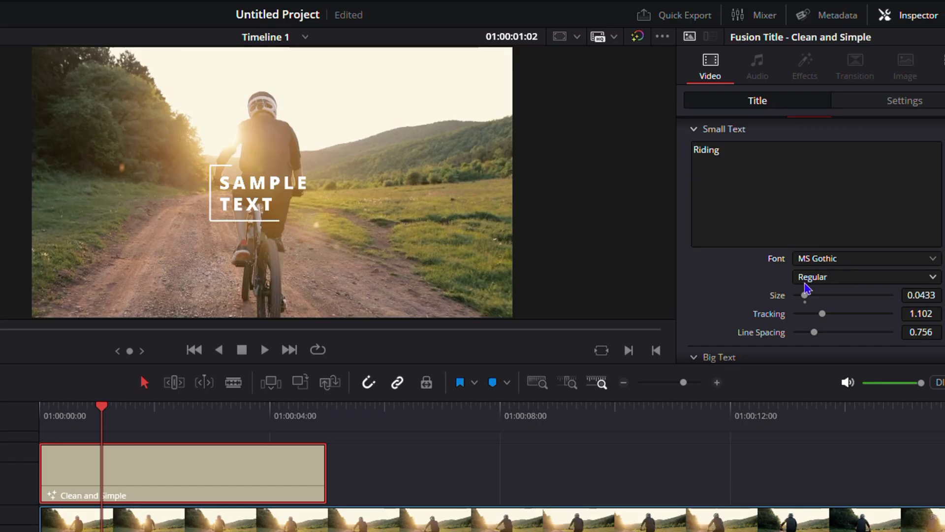
click(835, 284)
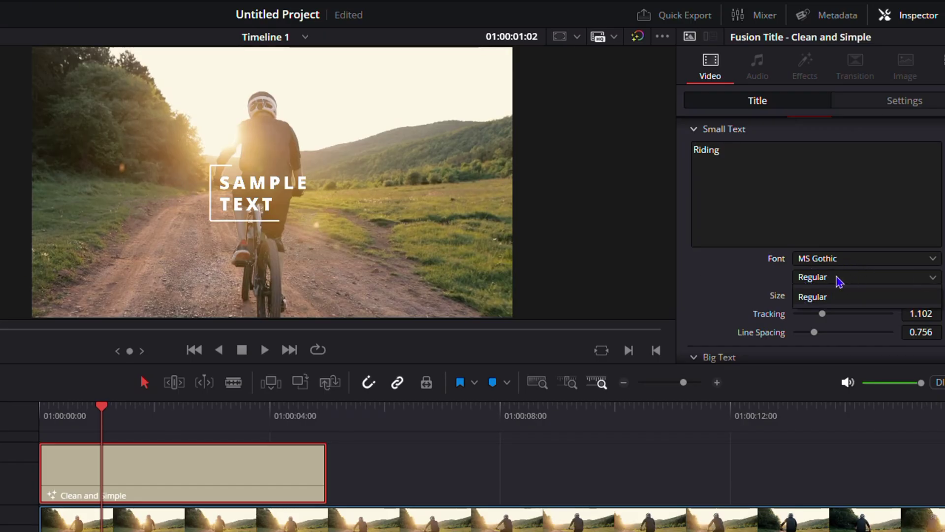
click(750, 277)
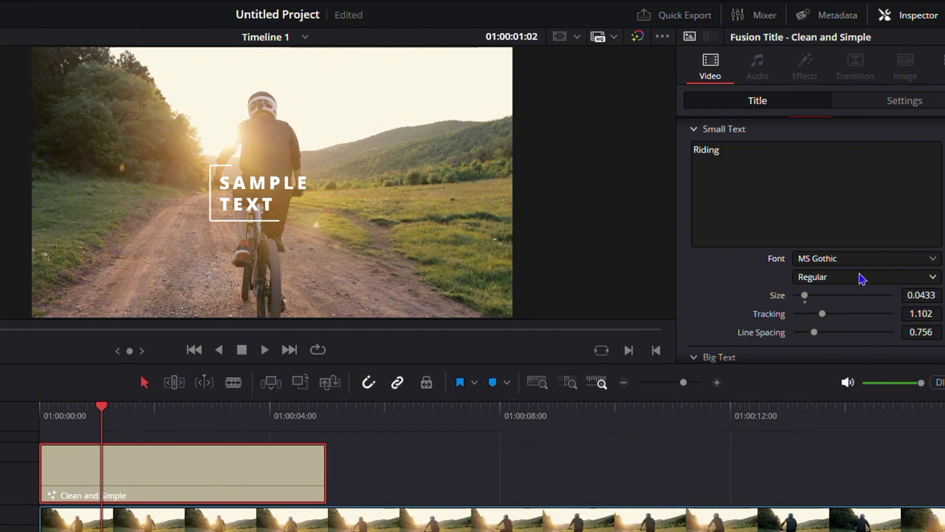
- Set the Small Text size to 0.0551 and check the title with the playhead at 01:00:02:12
mouse_move(806, 298)
mouse_down()
mouse_move(821, 305)
mouse_move(807, 296)
mouse_up()
click(162, 409)
click(201, 418)
click(90, 415)
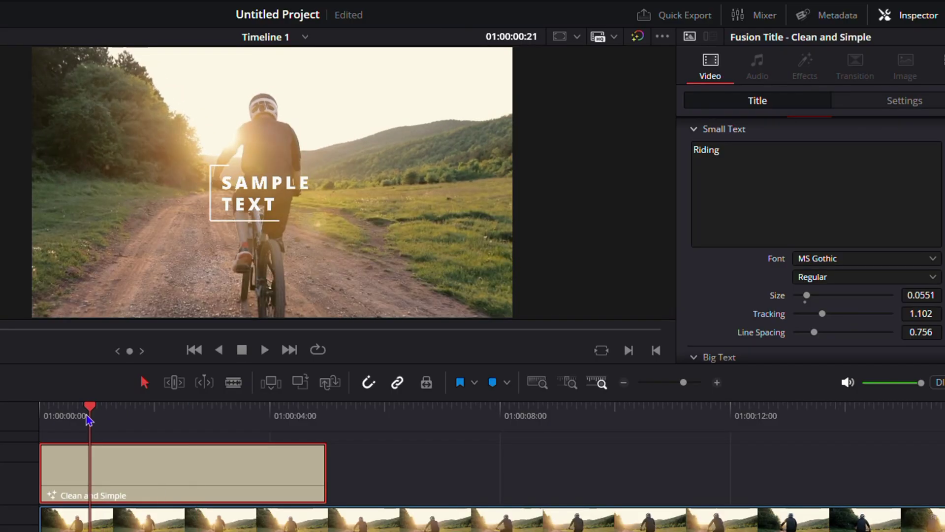
click(184, 414)
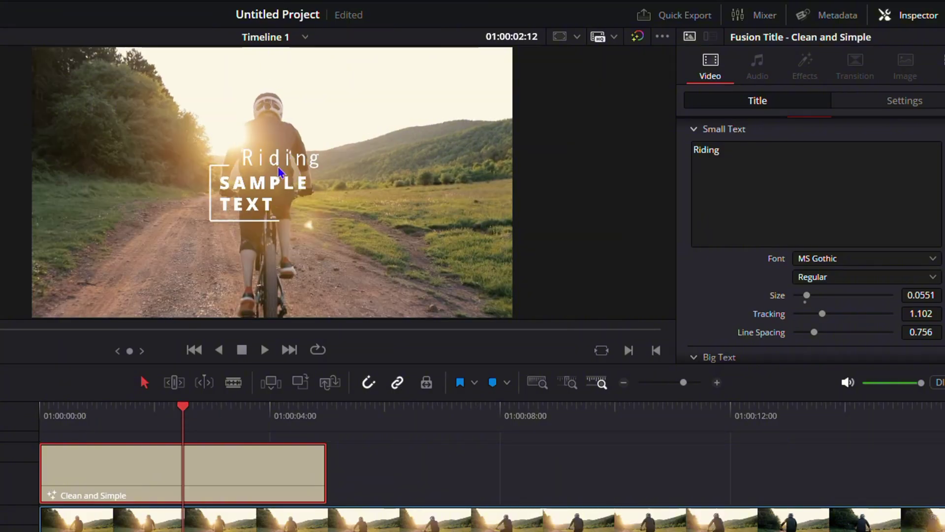
- Set the Small Text tracking to 1.606 and its line spacing to 0.598
mouse_move(806, 297)
mouse_down()
mouse_move(829, 299)
mouse_move(793, 297)
mouse_move(807, 312)
mouse_up()
mouse_move(823, 319)
mouse_down()
mouse_move(815, 318)
mouse_move(838, 313)
mouse_move(821, 319)
mouse_move(834, 322)
mouse_up()
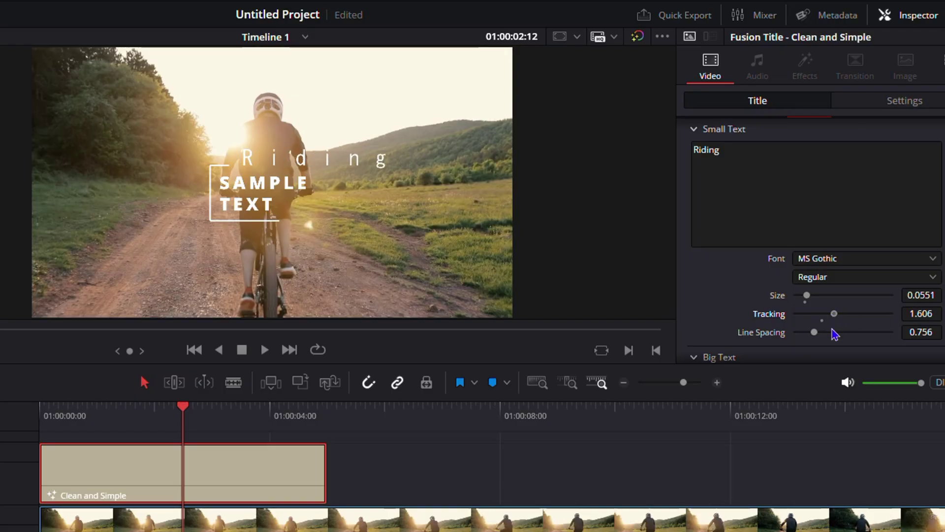
scroll(716, 285, down, 2)
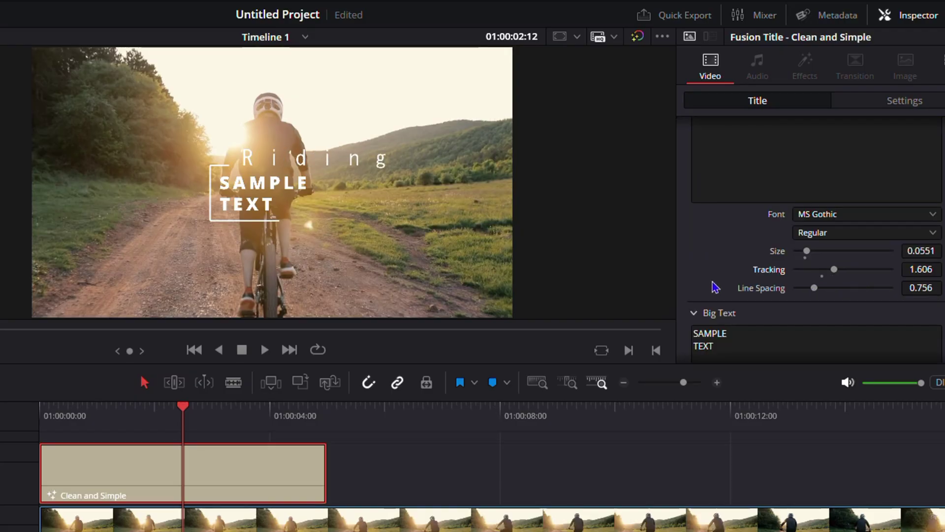
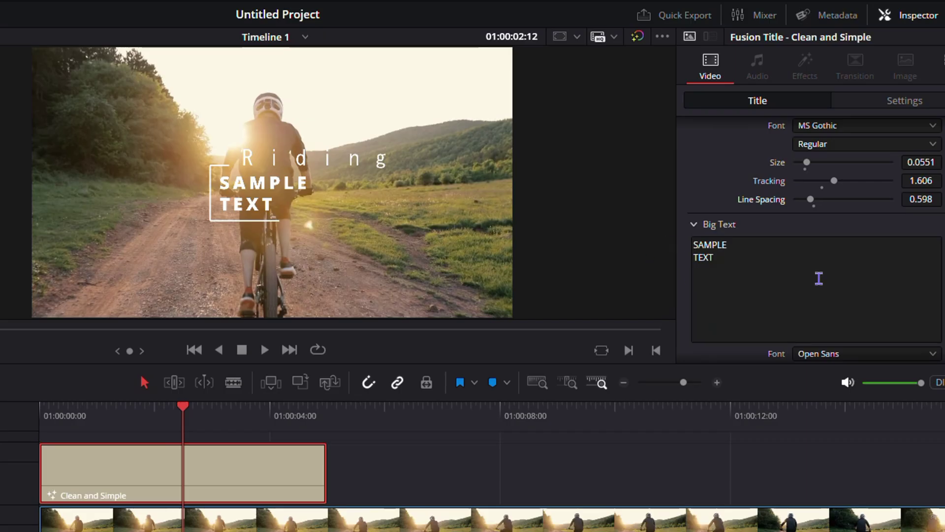
- Try different line breaks between SAMPLE and TEXT in the title's Big Text
drag(732, 265, 694, 245)
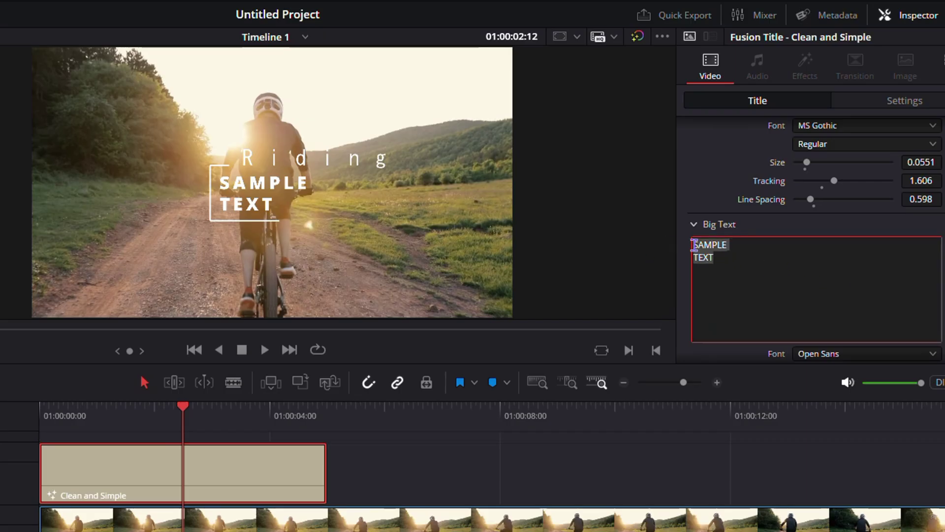
click(722, 267)
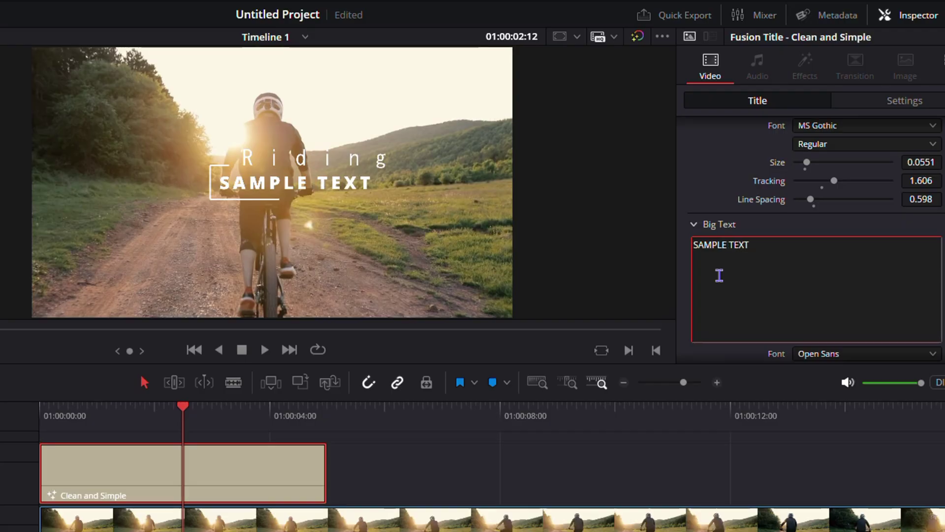
key(Return)
key(Return)
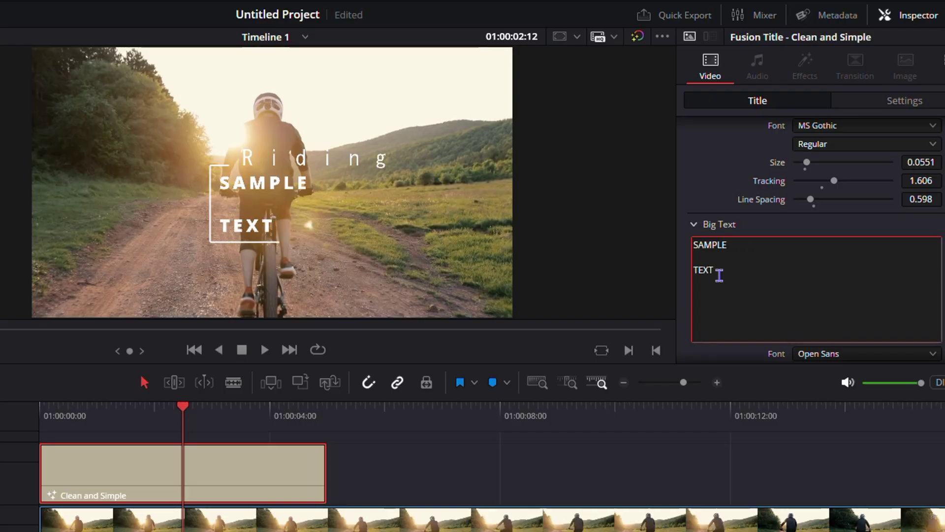
key(BackSpace)
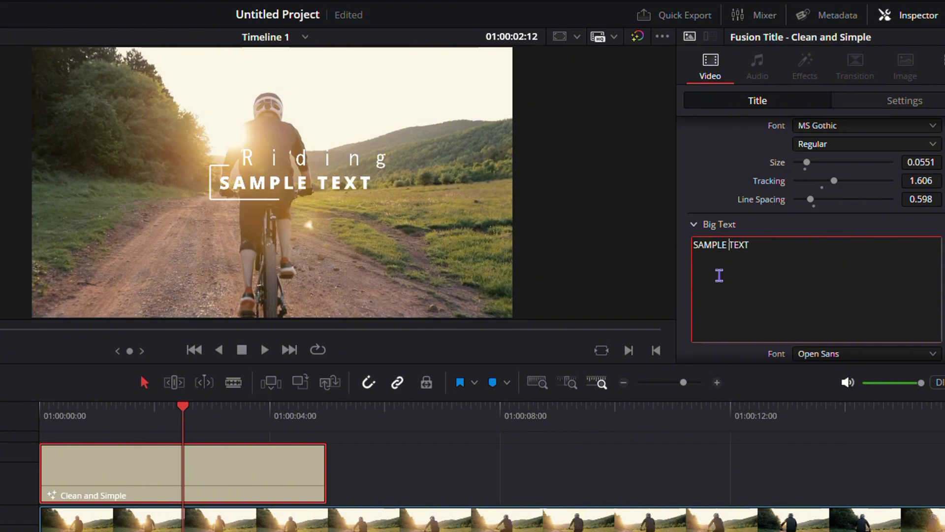
- Replace the title's Big Text with "in the mountains"
drag(756, 247, 688, 243)
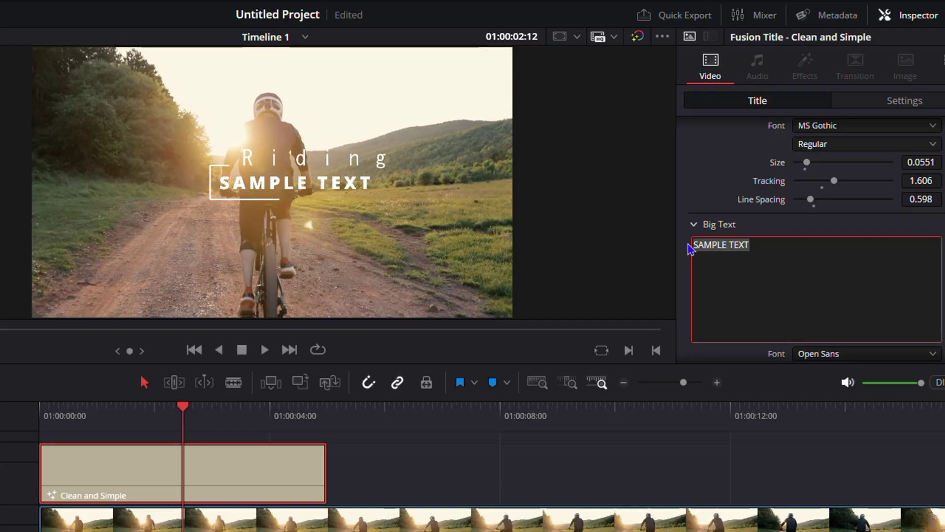
text(in)
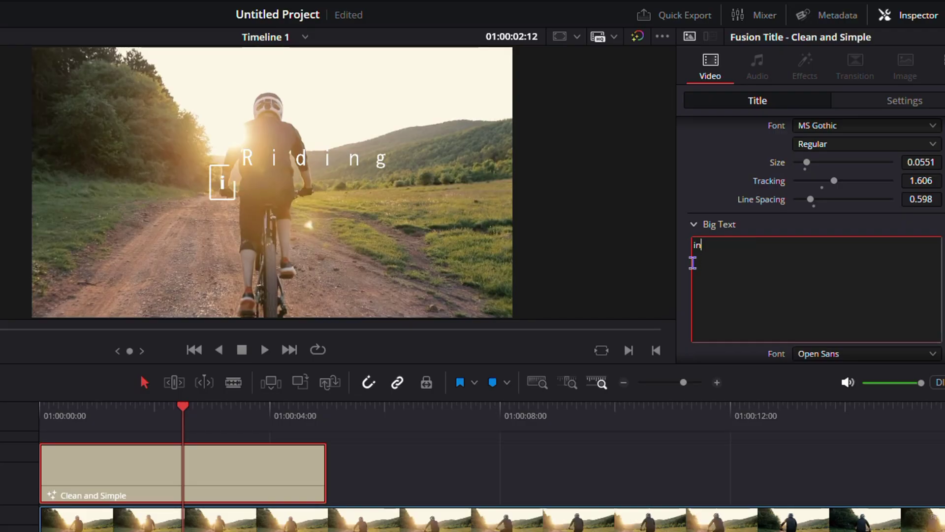
text( the mountains)
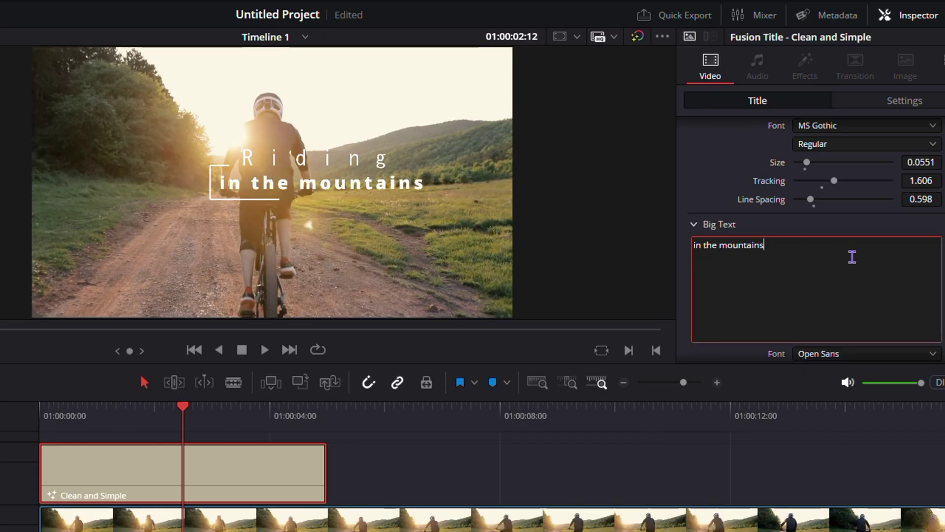
- Set the title's Big Text font to Montserrat Subrayada and its size to 0.0591
scroll(854, 261, down, 2)
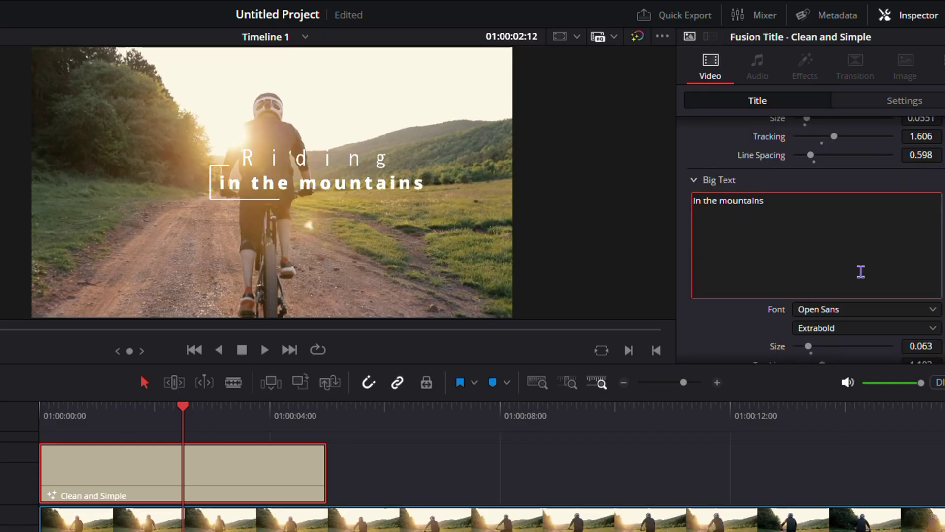
click(893, 311)
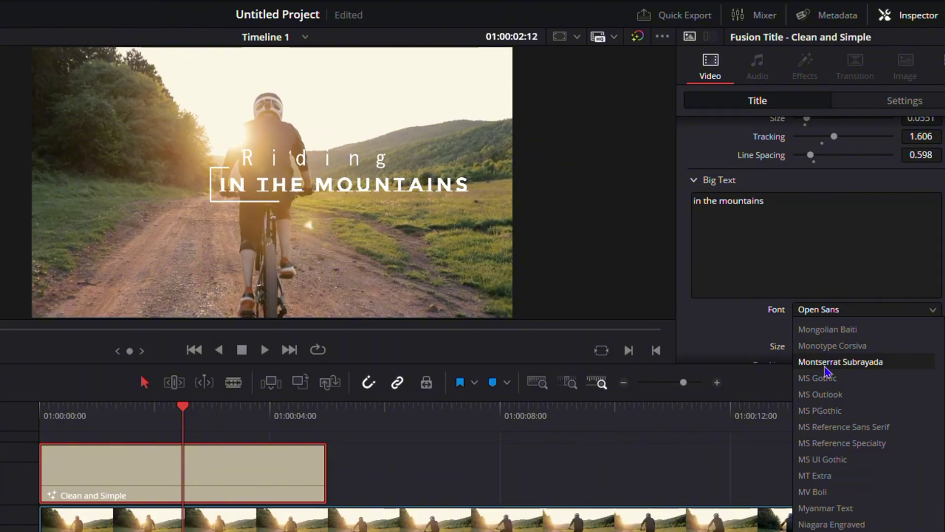
click(826, 367)
scroll(823, 345, down, 2)
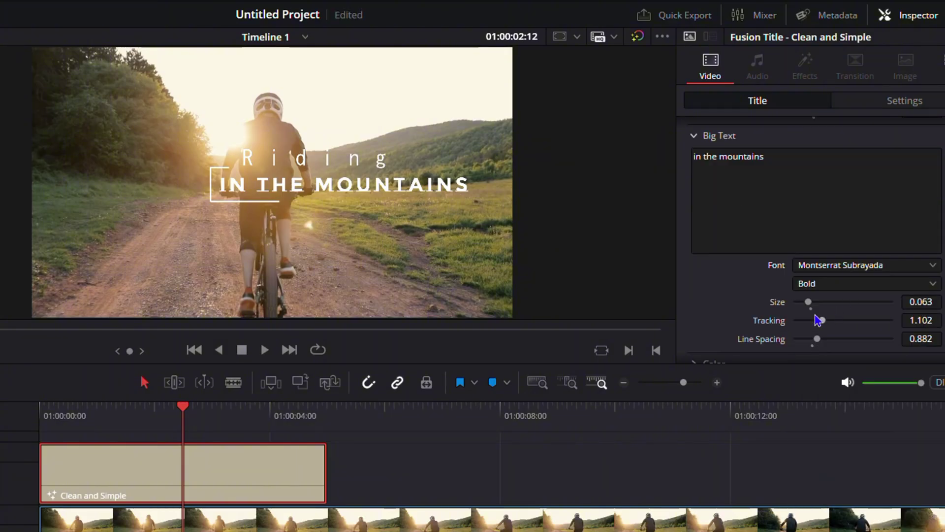
click(845, 288)
click(758, 300)
mouse_move(808, 302)
mouse_down()
mouse_move(816, 306)
mouse_move(799, 305)
mouse_move(809, 306)
mouse_up()
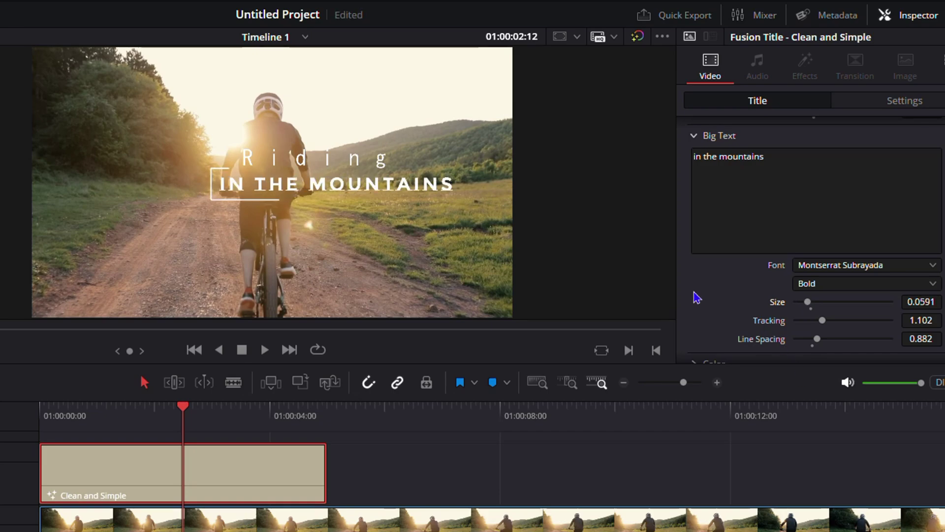
- Try light yellow #ffff7f and salmon #ffaa7f as the title color, apply the salmon and preview it in playback
scroll(696, 295, down, 1)
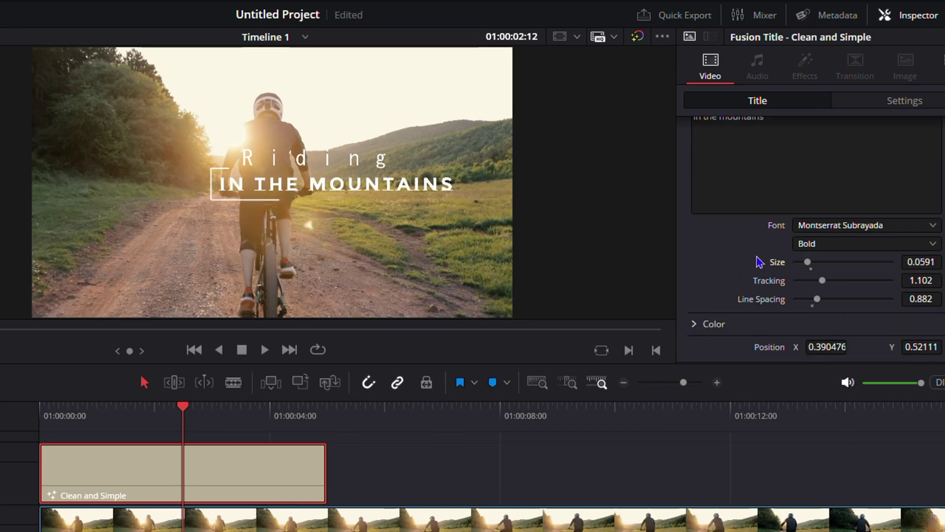
click(699, 325)
scroll(699, 315, down, 2)
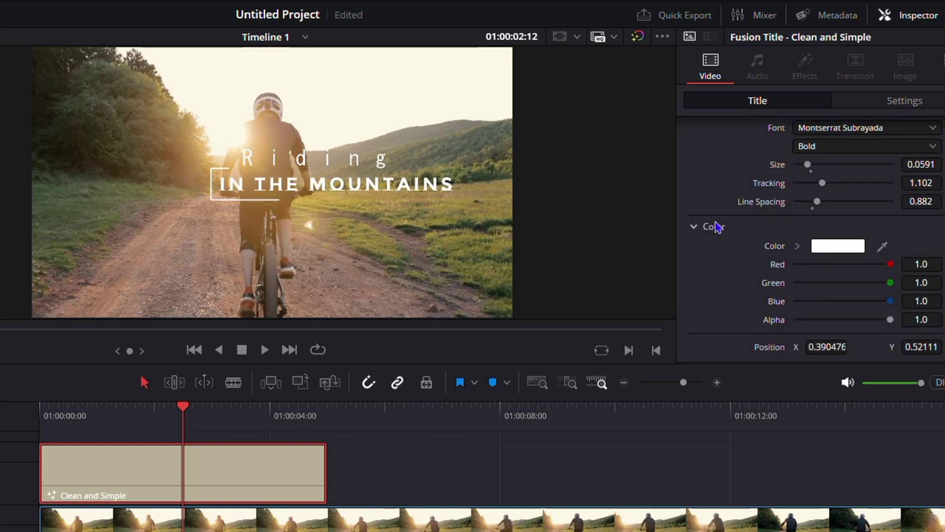
click(851, 249)
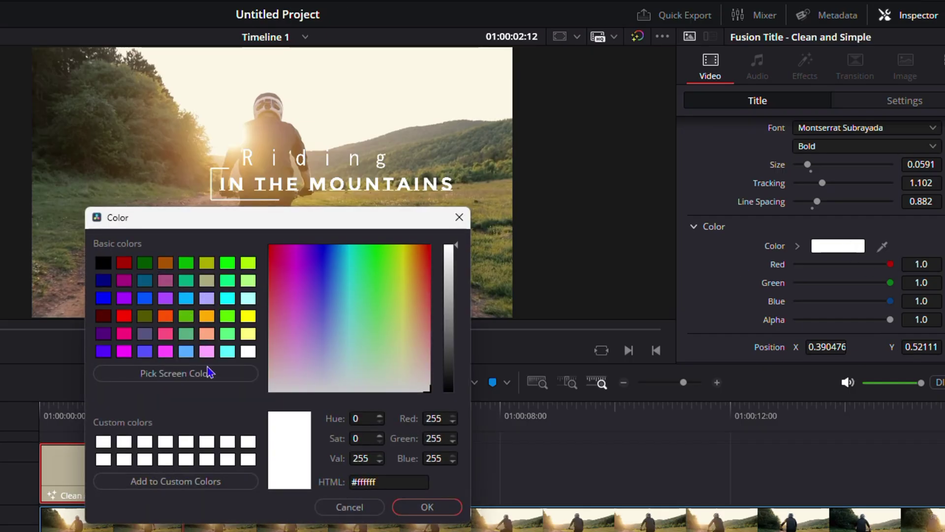
click(208, 334)
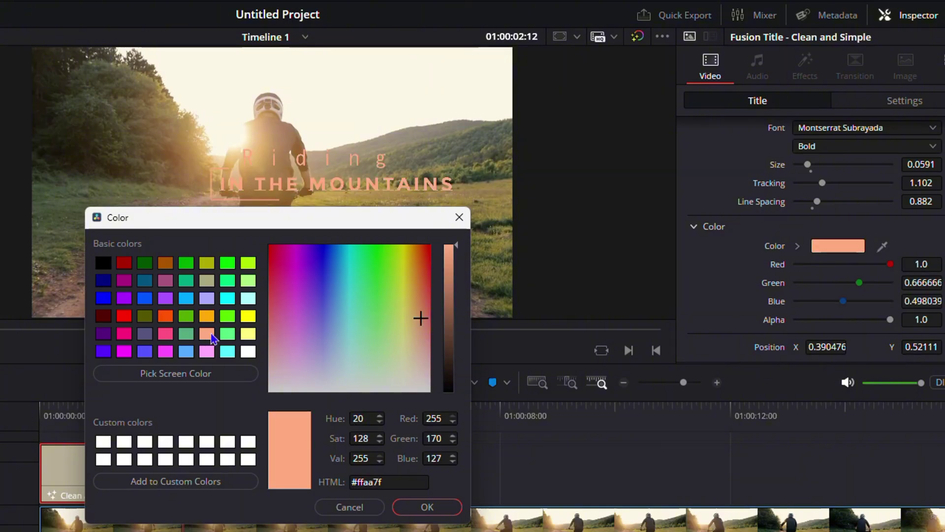
click(241, 338)
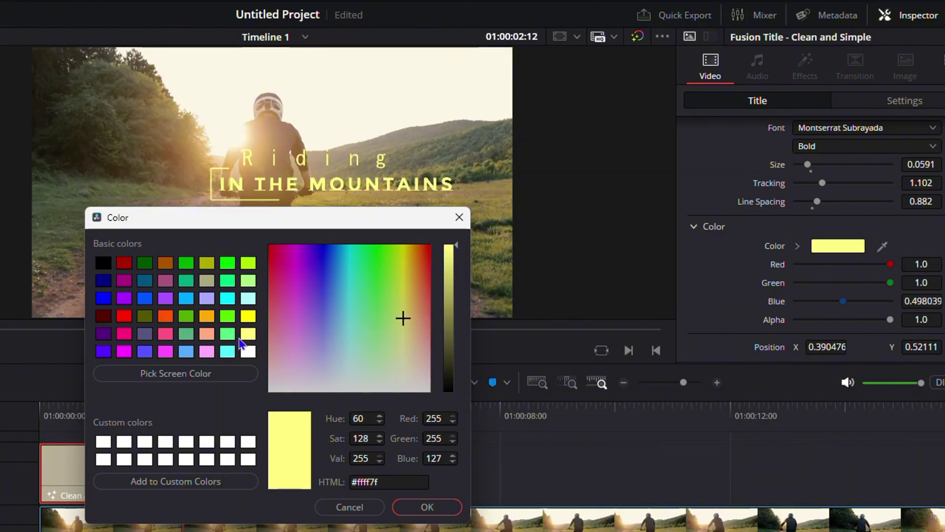
click(207, 335)
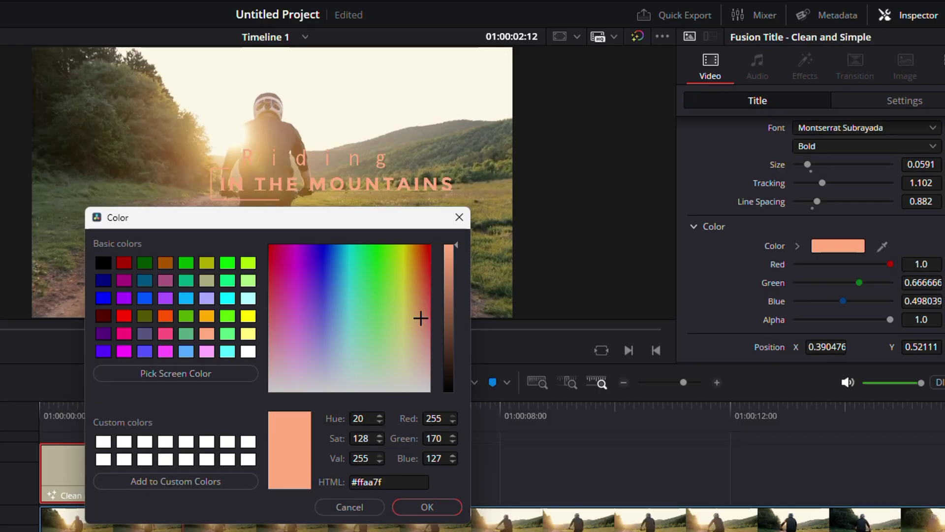
click(427, 507)
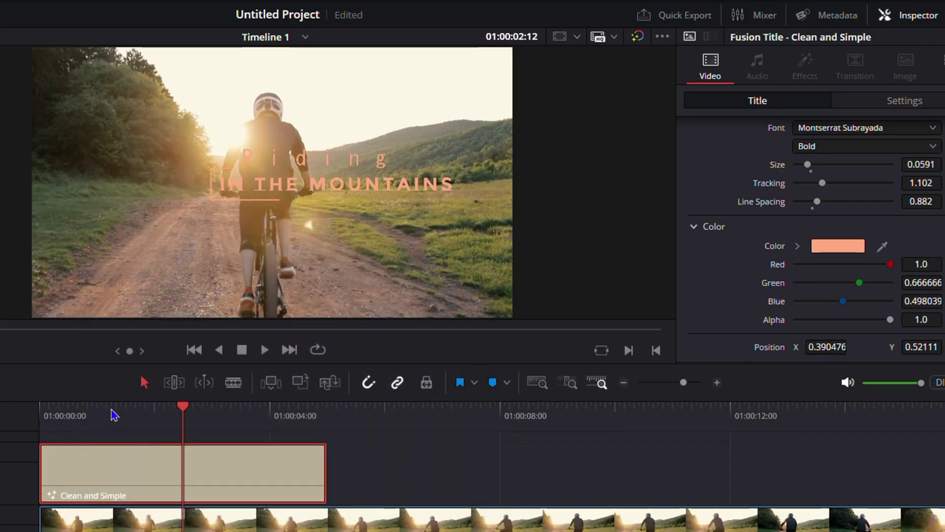
click(135, 411)
key(space)
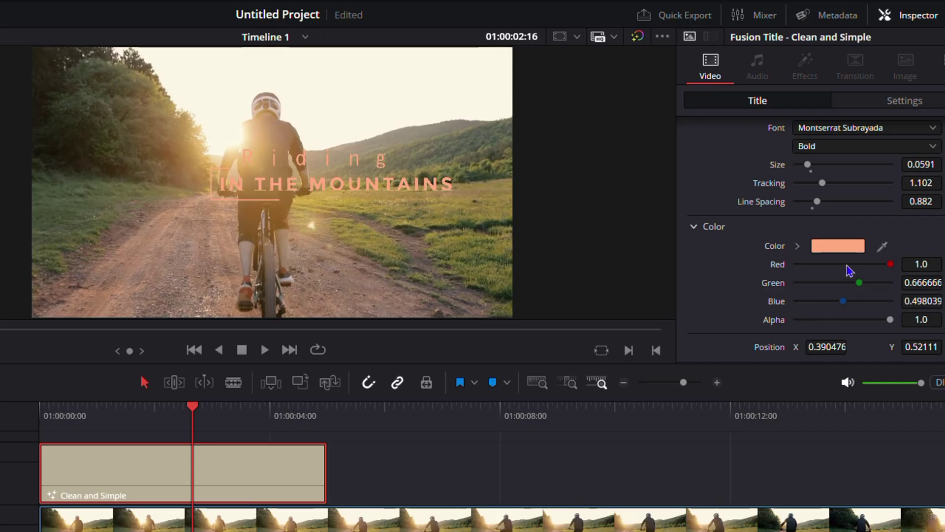
- Set the title color to the warm off-white #ffeee2
click(852, 247)
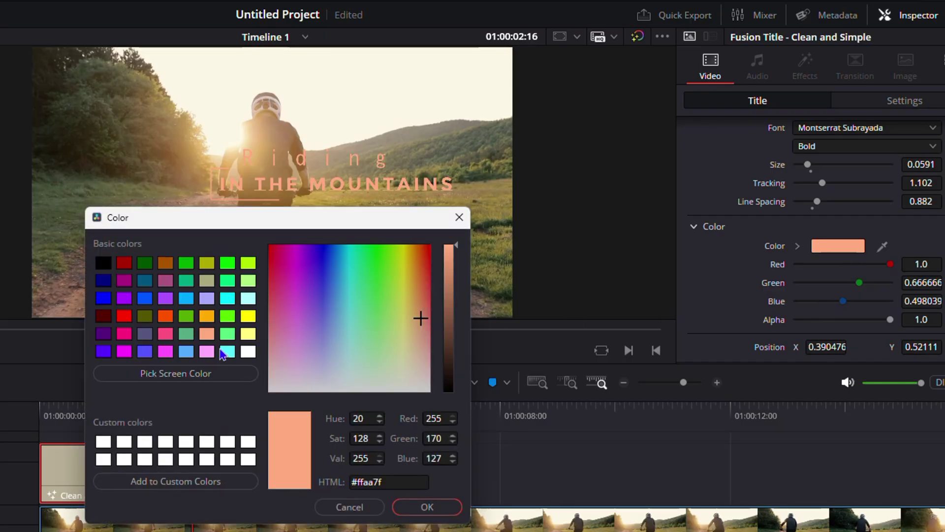
click(248, 352)
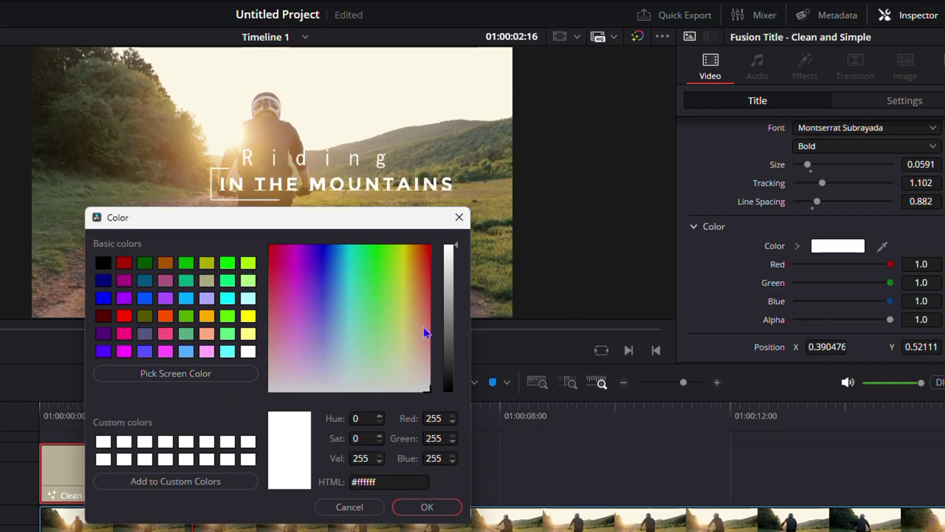
drag(334, 346, 418, 375)
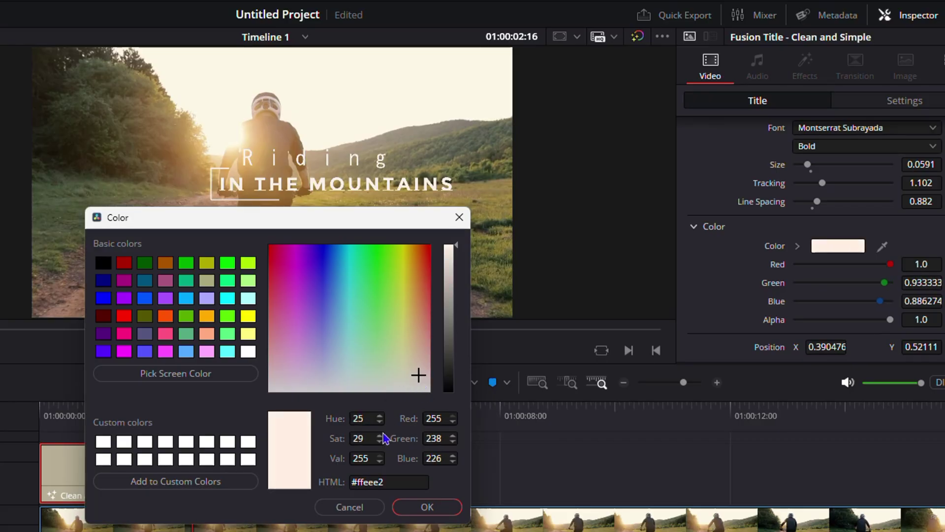
click(428, 507)
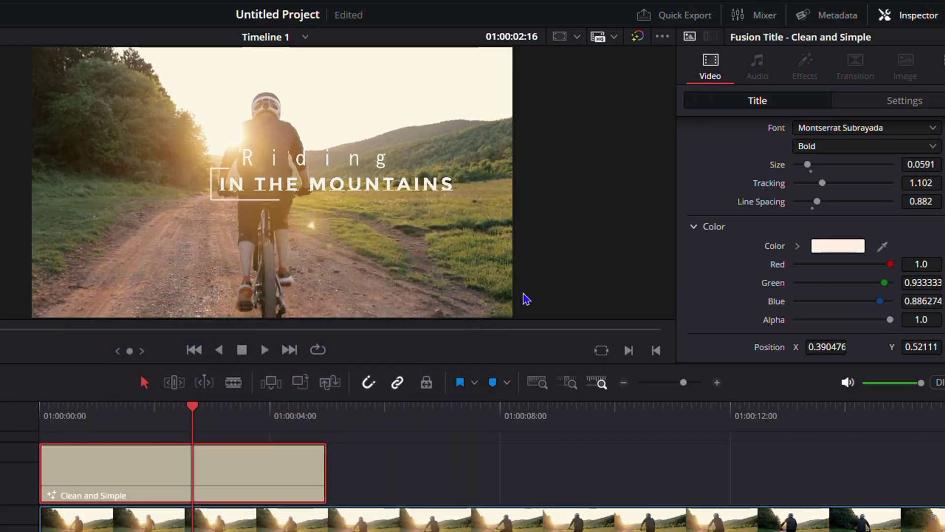
key(ctrl+s)
- Browse the available titles and play the timeline from its start at 01:00:00:00
click(52, 418)
click(45, 413)
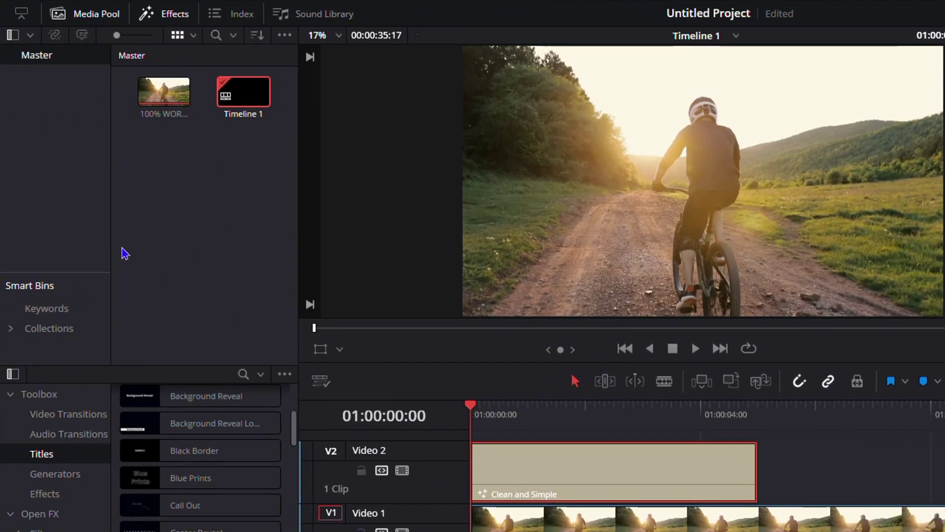
scroll(173, 410, up, 5)
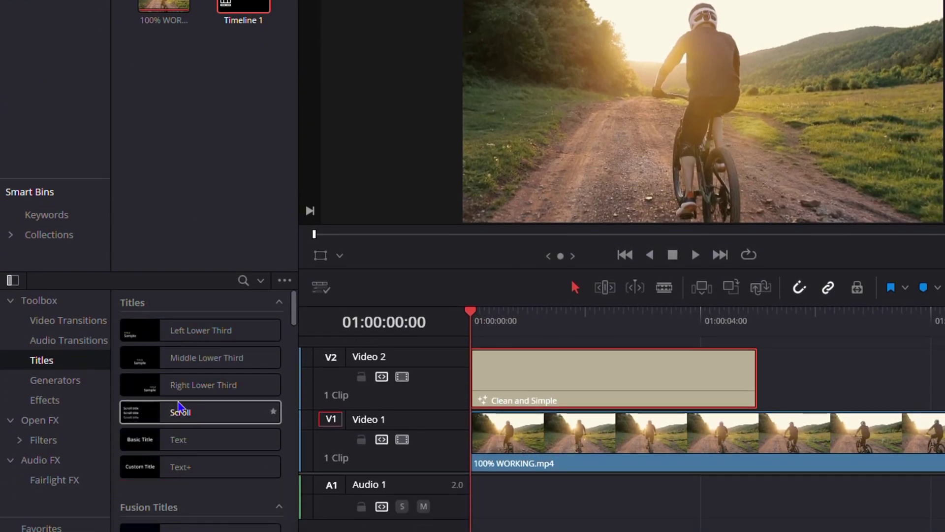
scroll(179, 384, down, 6)
scroll(197, 443, down, 3)
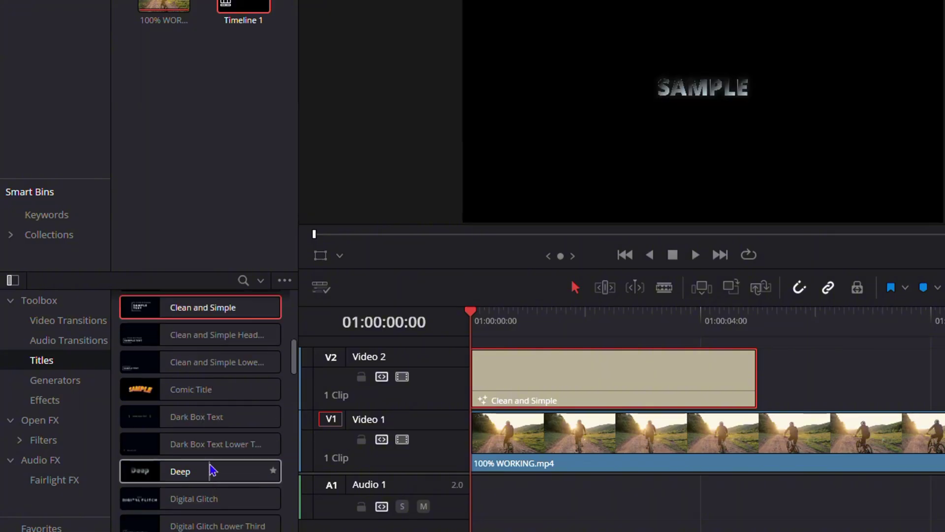
scroll(214, 480, down, 5)
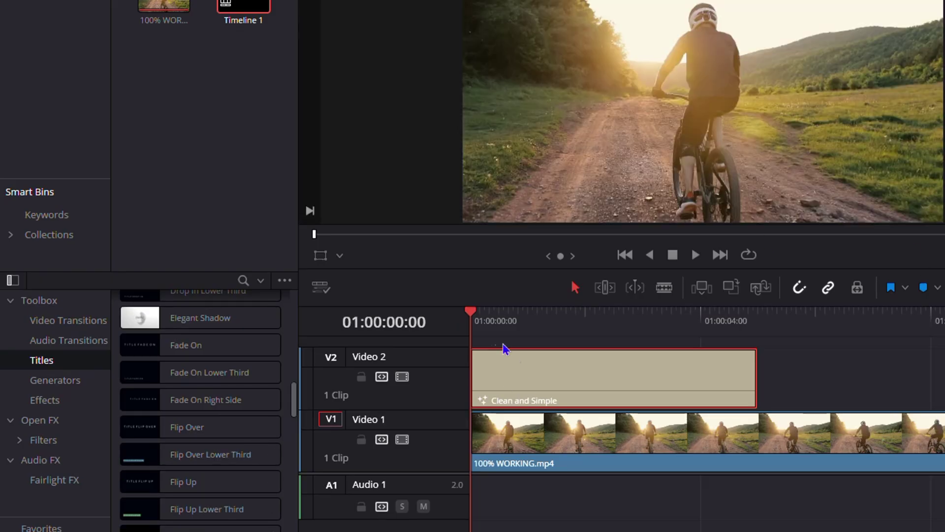
key(space)
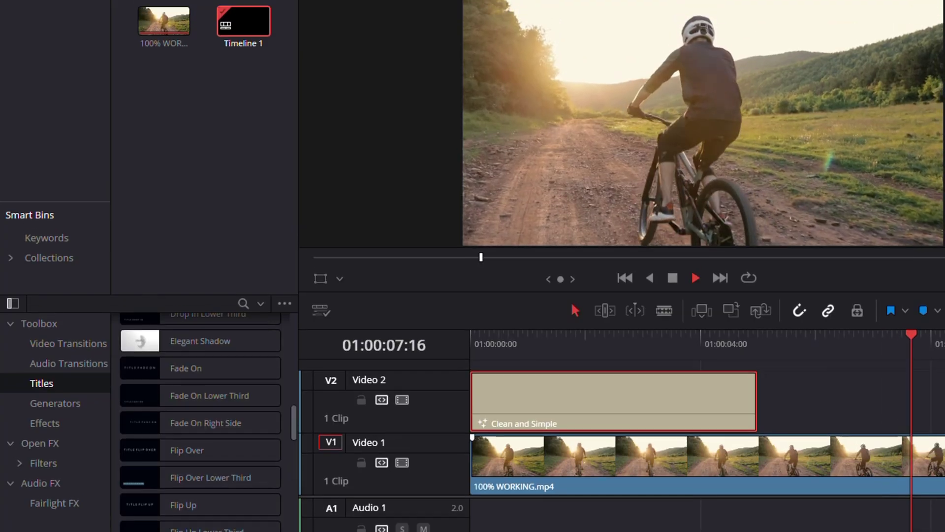
key(space)
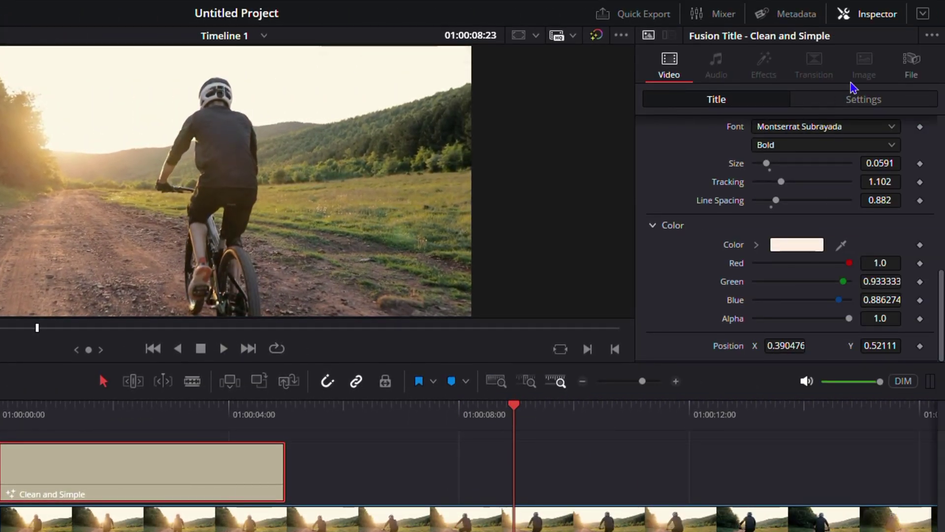
- Examine the title's transform, cropping, composite and stabilization settings with the playhead at 01:00:03:02
click(850, 100)
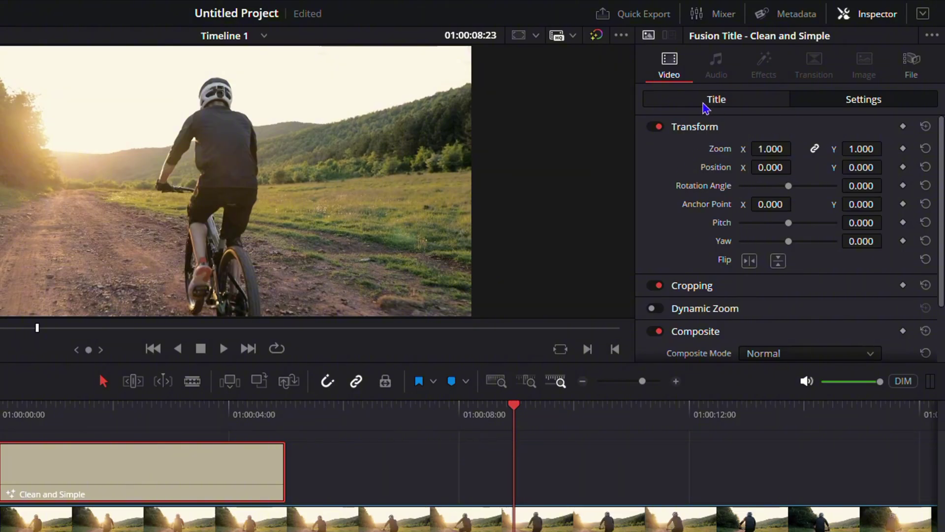
click(186, 443)
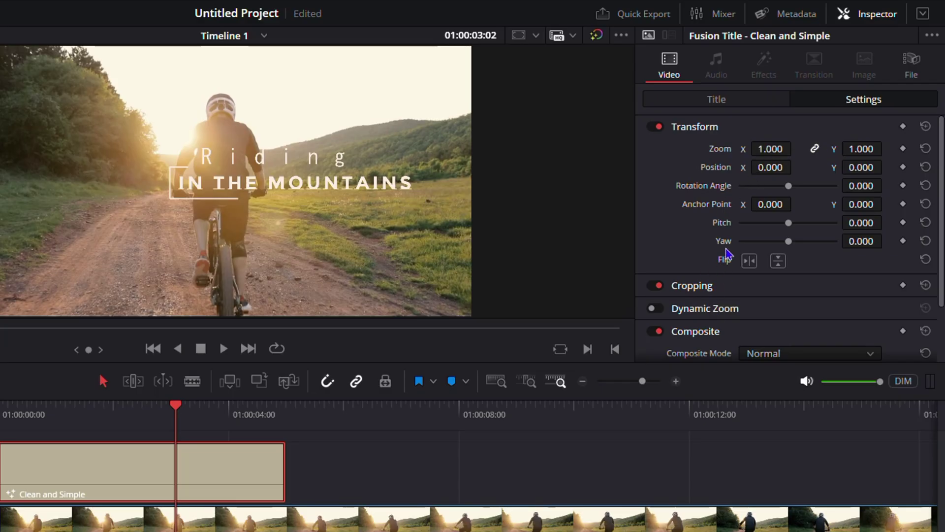
scroll(721, 301, down, 2)
scroll(722, 301, down, 1)
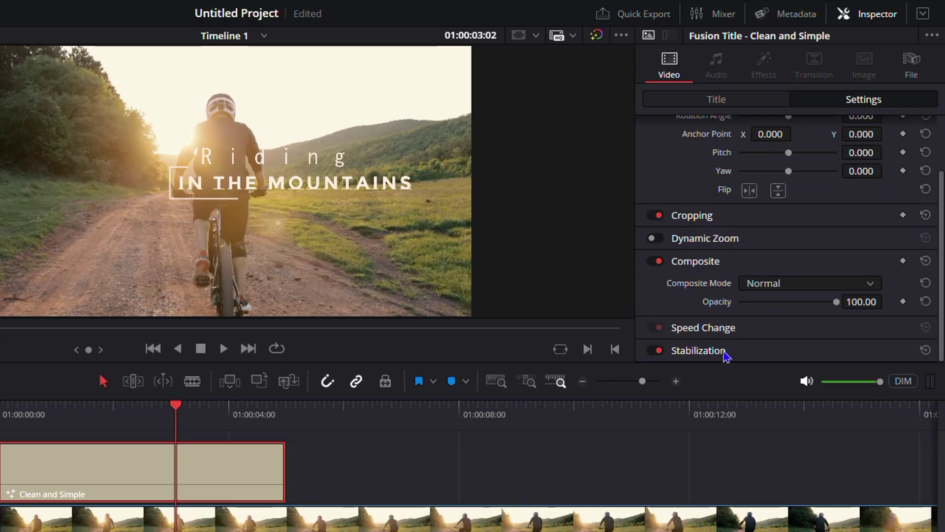
scroll(784, 290, up, 3)
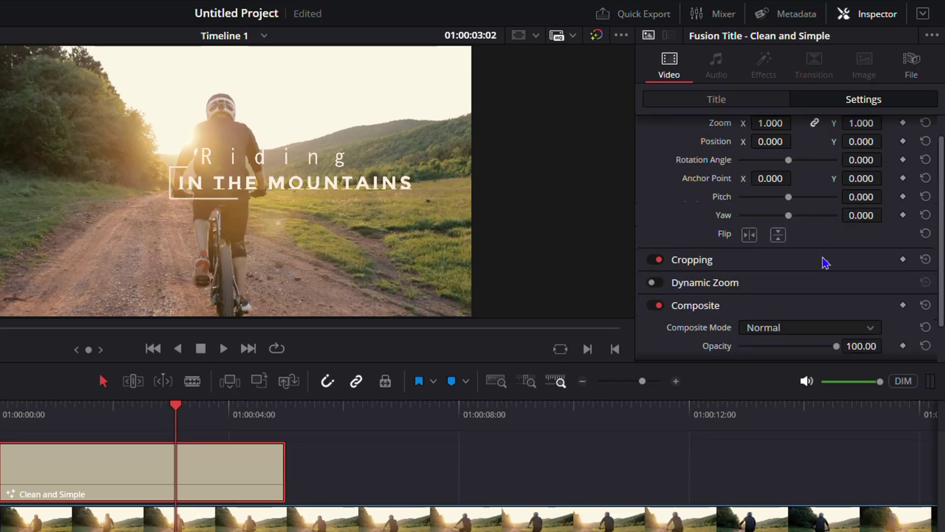